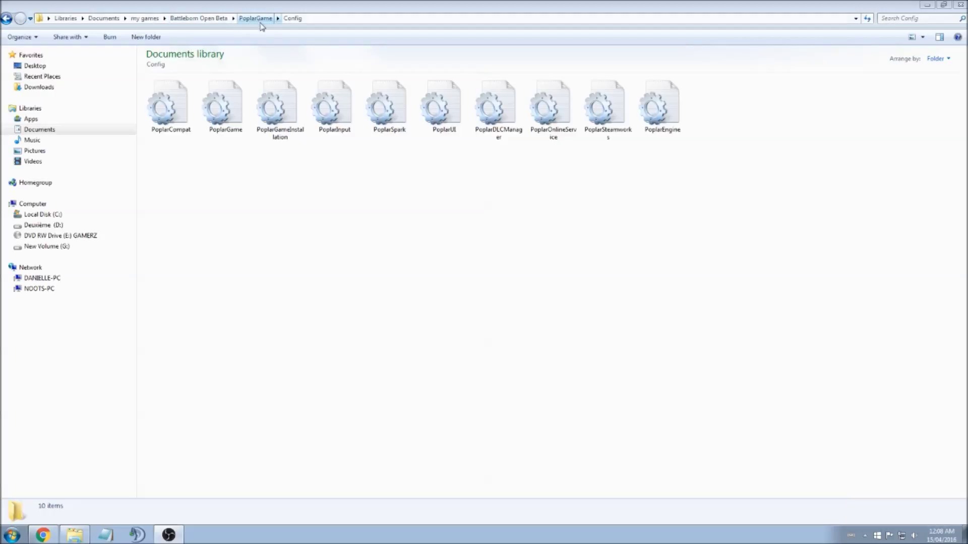
- Select the PoplarEngine file in the Battleborn Open Beta Config folder
left_click(671, 208)
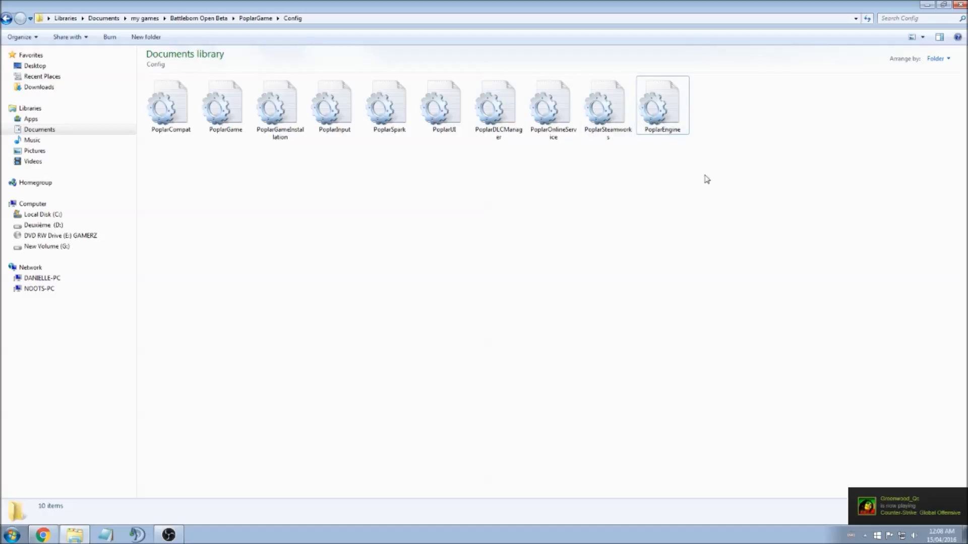
- Open PoplarEngine in Notepad, maximize the window and scroll through the file
double_click(659, 101)
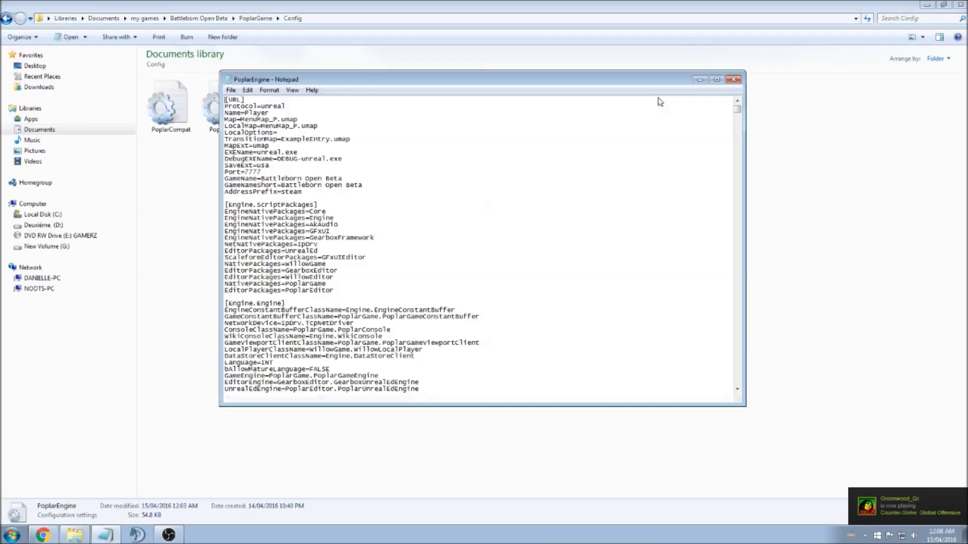
left_click(716, 79)
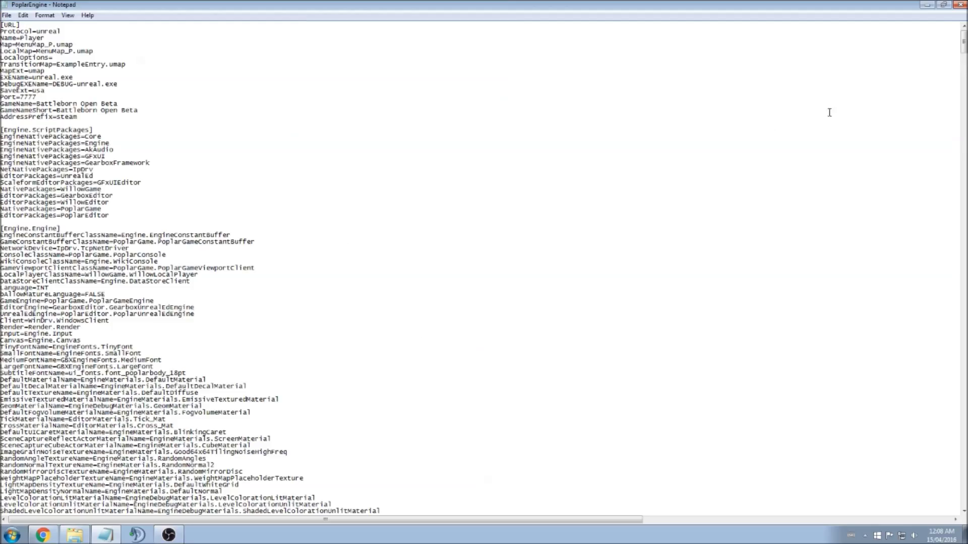
left_click_drag(962, 46, 963, 358)
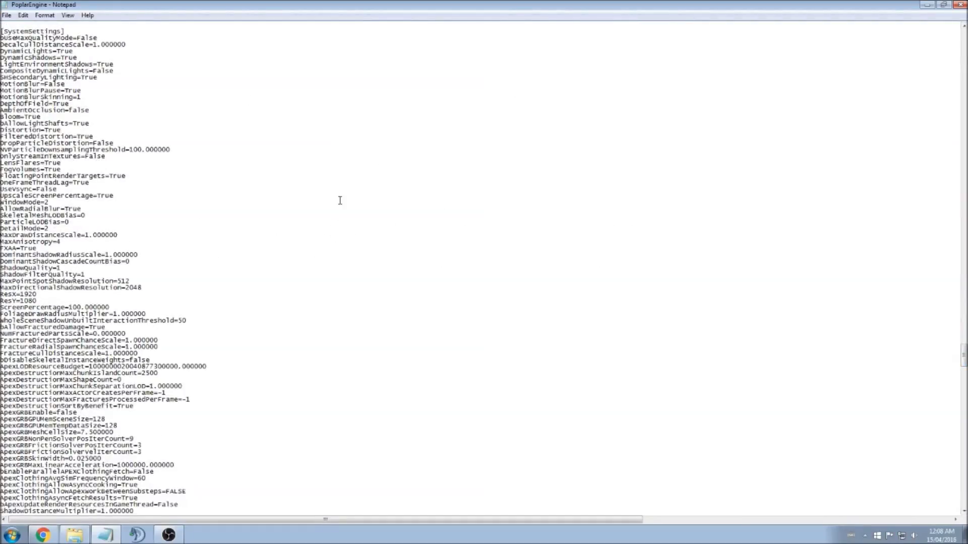
scroll(330, 182, "up", 2)
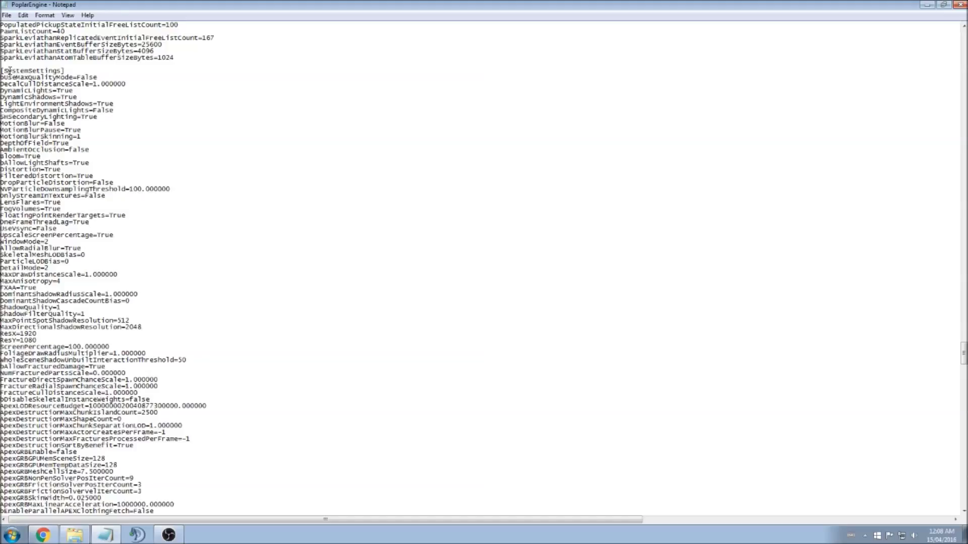
- Review the [SystemSettings] entries such as AmbientOcclusion, MotionBlur and DynamicLights
left_click_drag(2, 71, 121, 360)
left_click(122, 98)
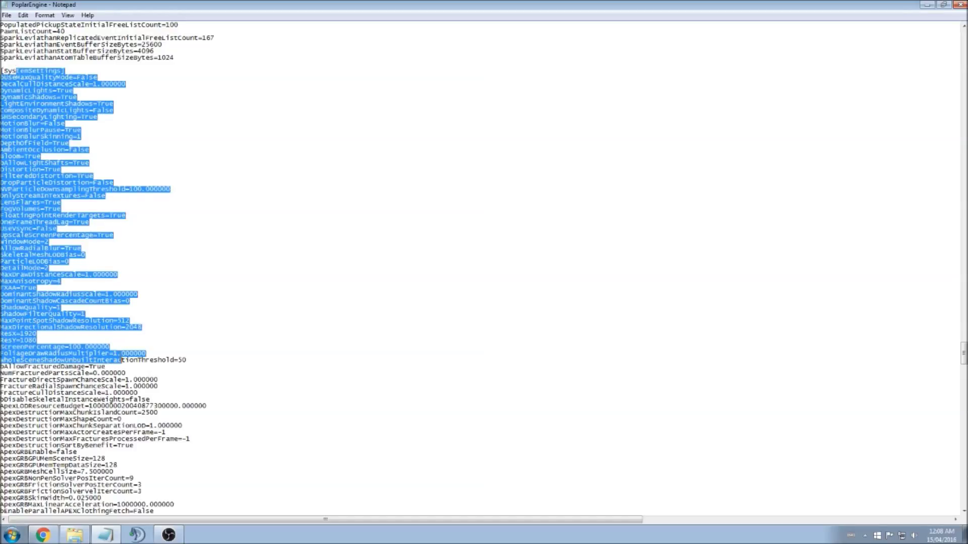
left_click(188, 269)
scroll(91, 172, "up", 1)
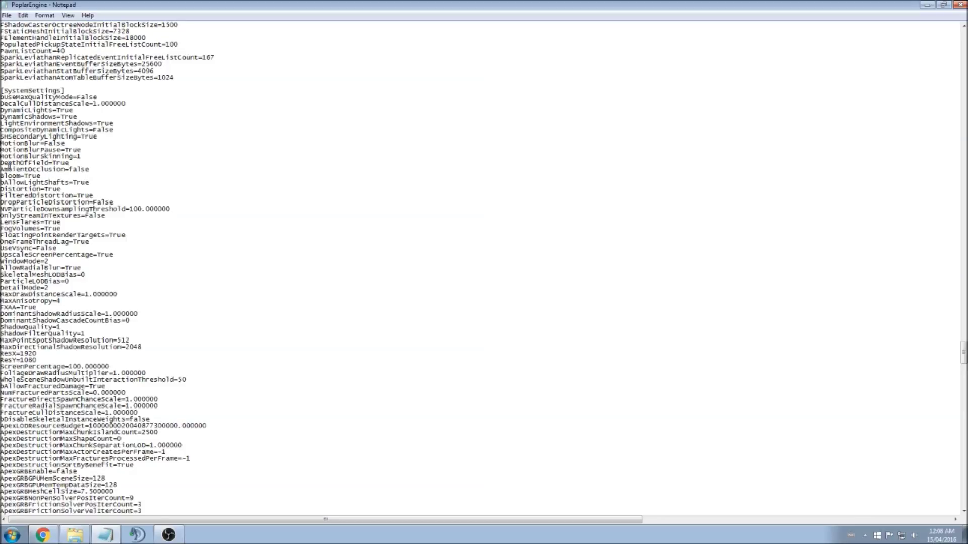
left_click_drag(8, 169, 57, 170)
left_click_drag(12, 143, 53, 143)
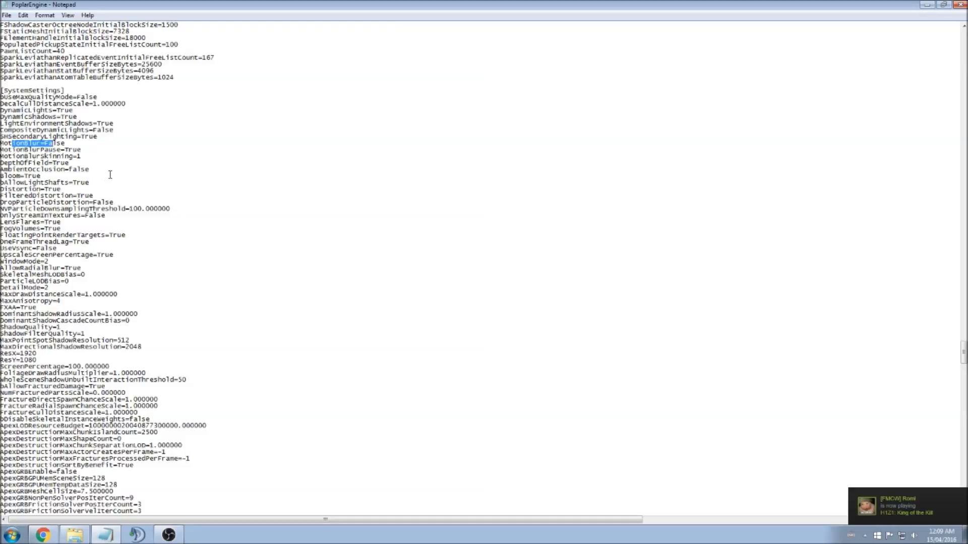
left_click(32, 122)
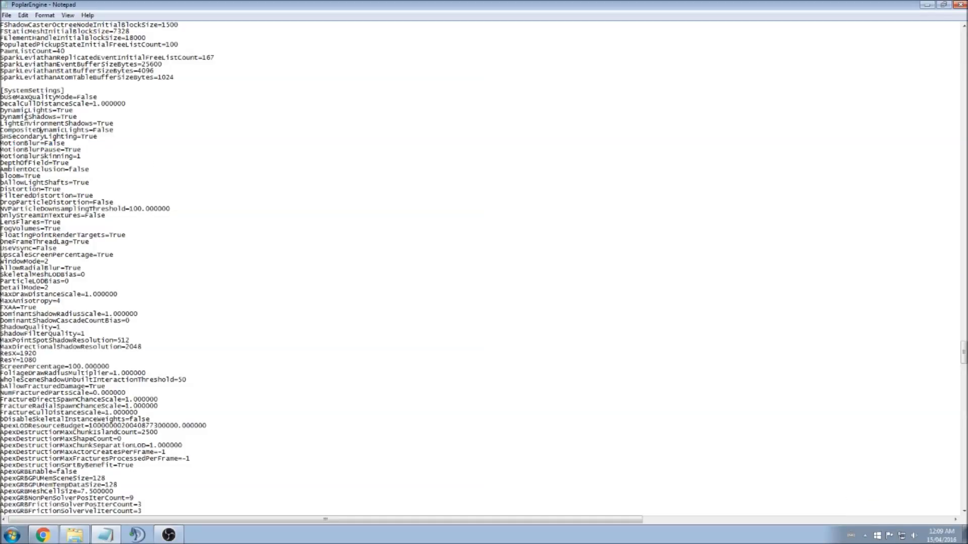
left_click(17, 110)
- Change DynamicShadows from True to False
double_click(11, 116)
left_click(79, 117)
key("BackSpace")
key("BackSpace")
key("BackSpace")
type("False")
- Set ShadowQuality and ShadowFilterQuality from 1 to 0
left_click(112, 191)
scroll(112, 193, "down", 2)
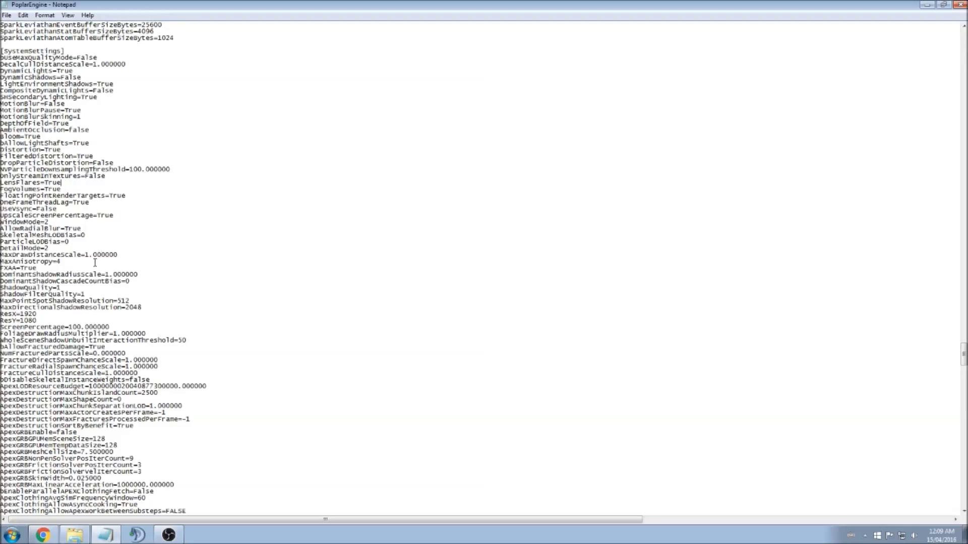
scroll(95, 262, "down", 2)
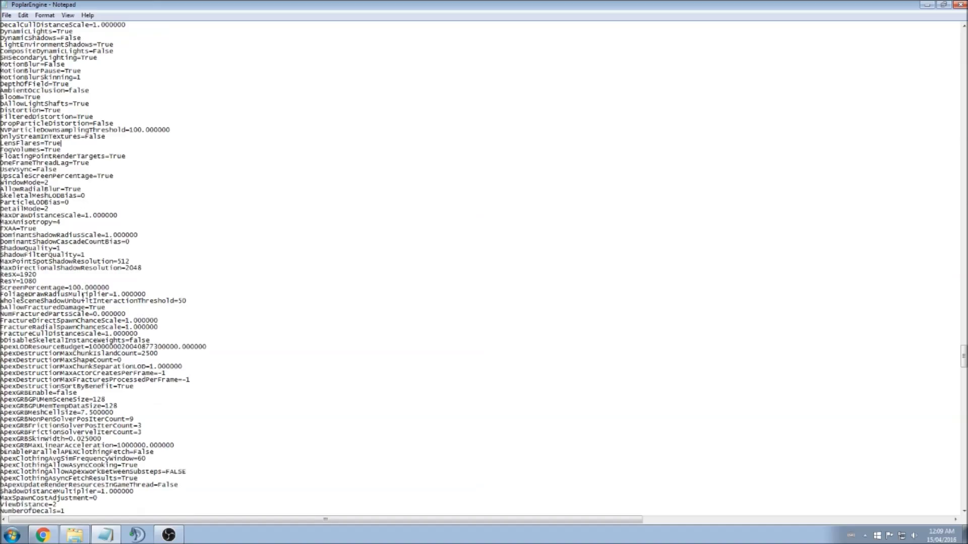
left_click(61, 249)
key("BackSpace")
type("0")
left_click(110, 257)
type("0")
left_click(187, 270)
scroll(164, 274, "down", 2)
- Browse the lower settings, then change LightEnvironmentShadows from True to false
scroll(166, 285, "down", 1)
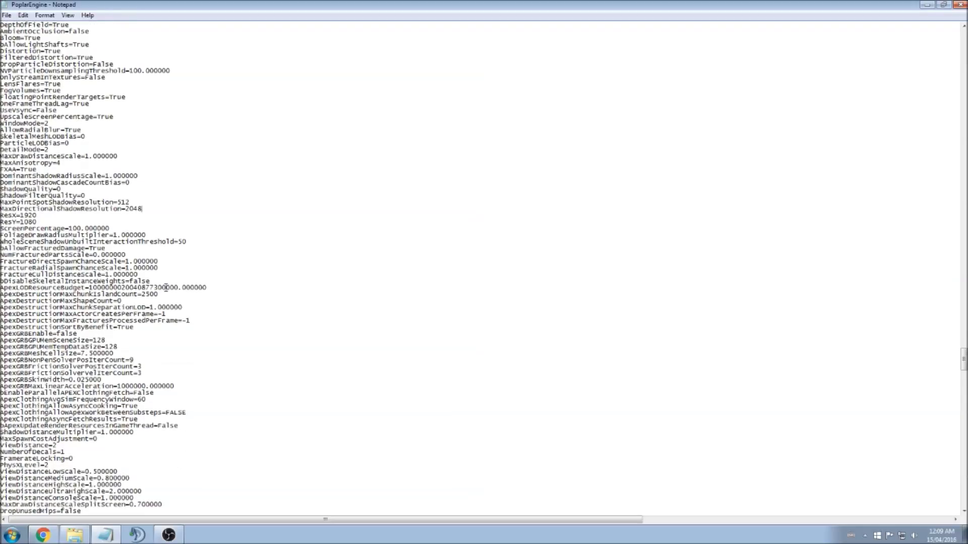
scroll(222, 269, "down", 2)
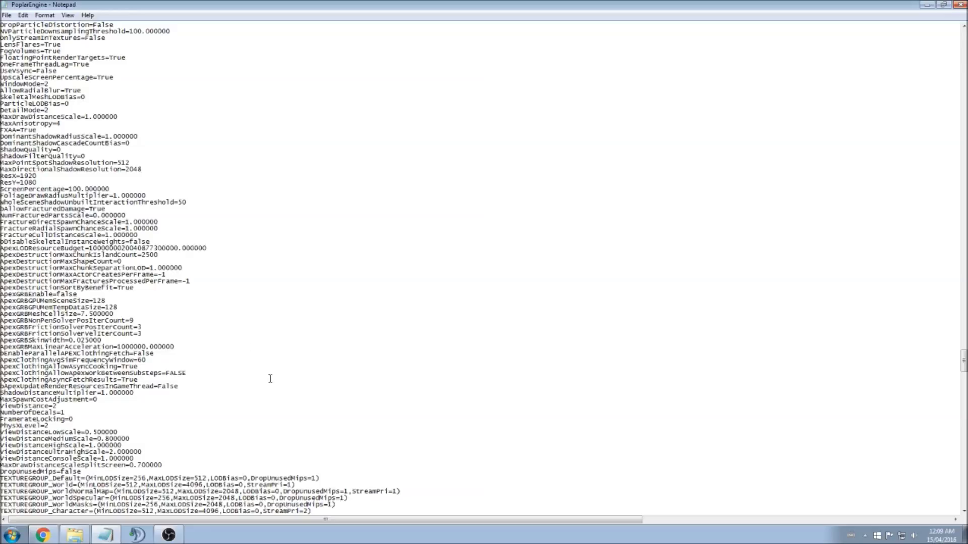
left_click(222, 324)
scroll(224, 355, "down", 4)
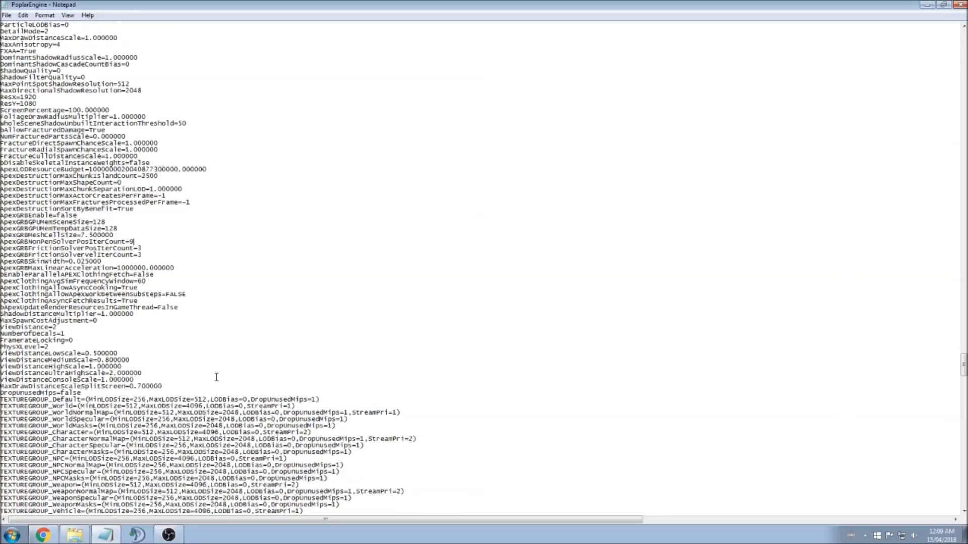
scroll(217, 377, "down", 2)
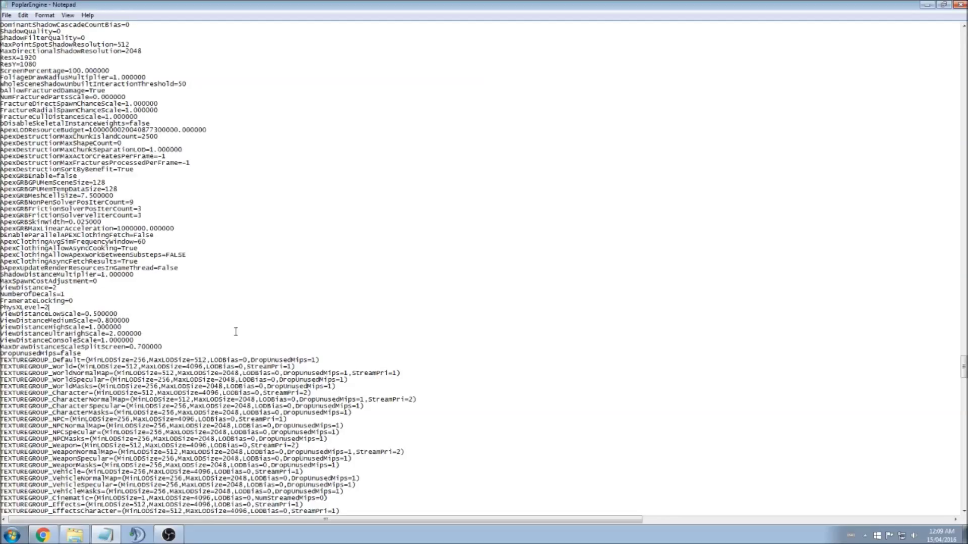
scroll(184, 321, "up", 13)
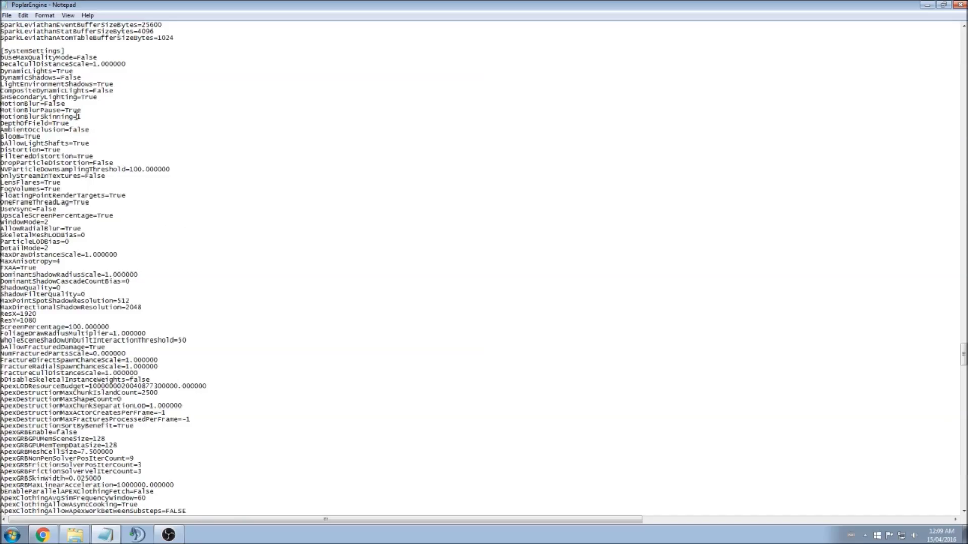
left_click_drag(65, 70, 69, 71)
left_click(114, 97)
left_click(121, 84)
key("BackSpace")
key("BackSpace")
key("BackSpace")
key("BackSpace")
type("false")
left_click(166, 119)
scroll(164, 182, "down", 1)
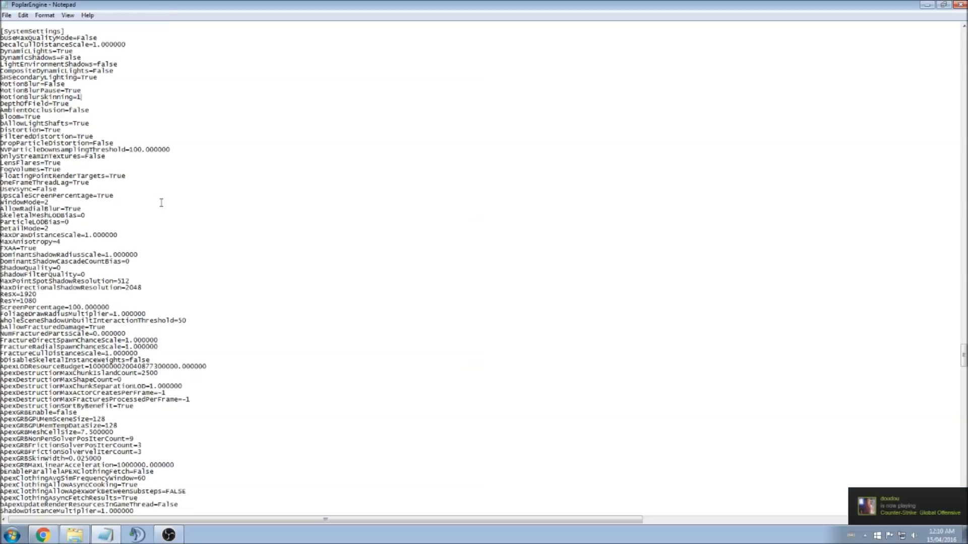
scroll(169, 225, "down", 2)
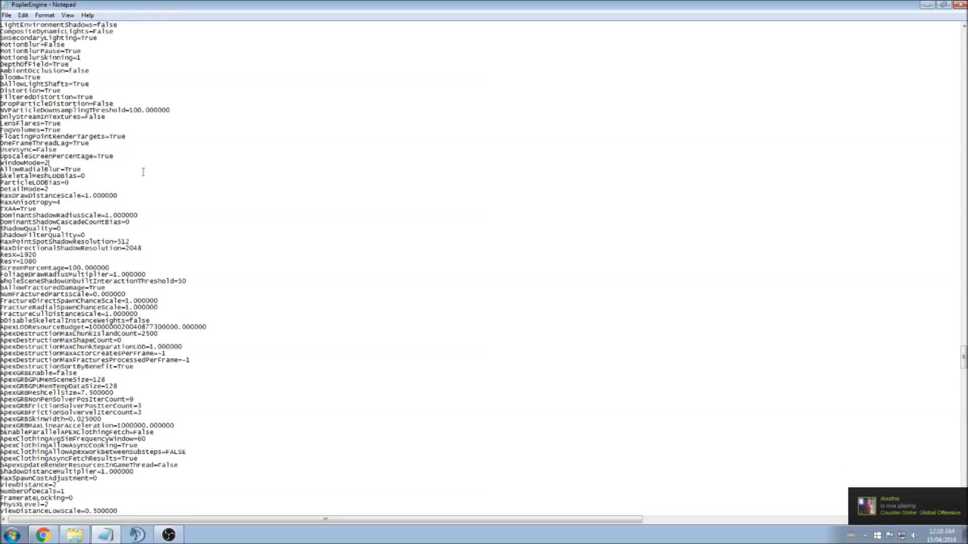
left_click_drag(37, 132, 37, 143)
left_click(22, 126)
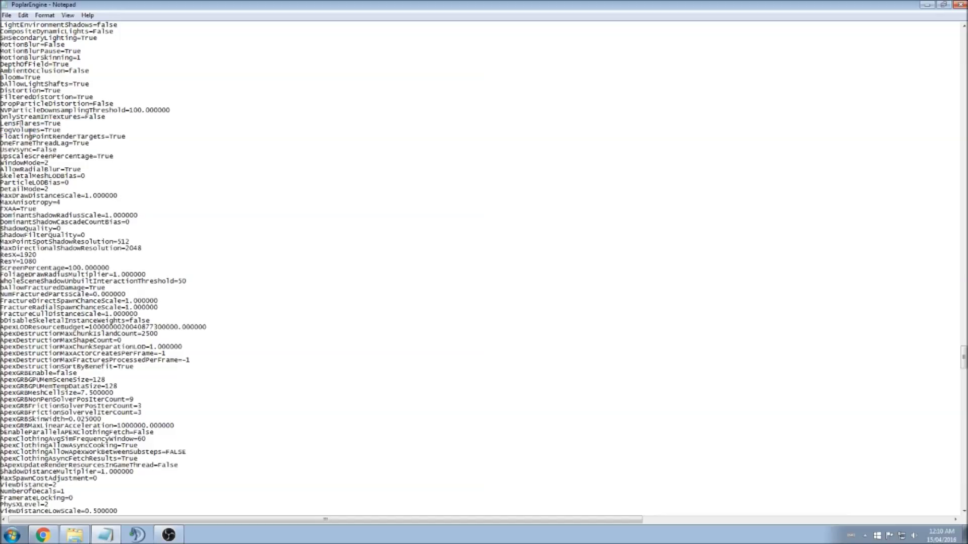
left_click(67, 125)
scroll(49, 230, "down", 7)
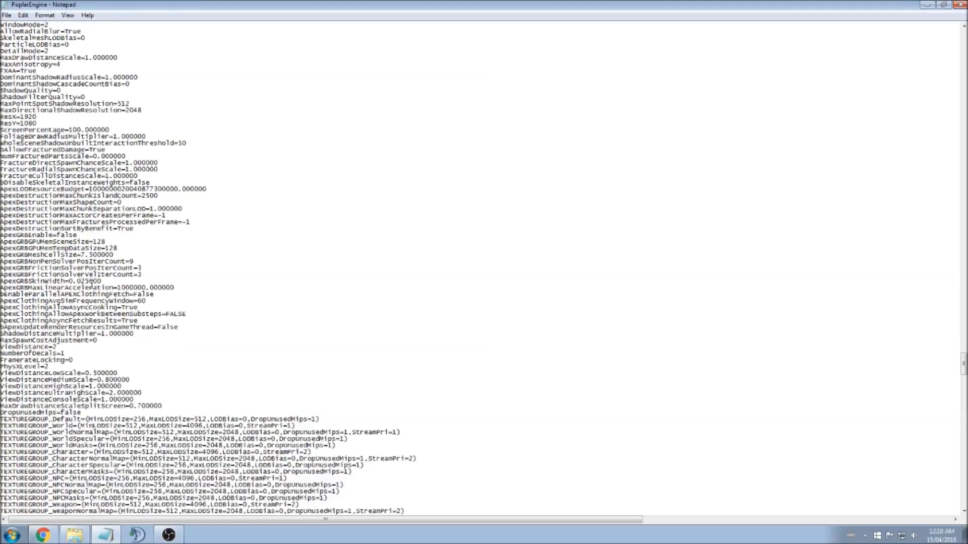
scroll(92, 285, "down", 3)
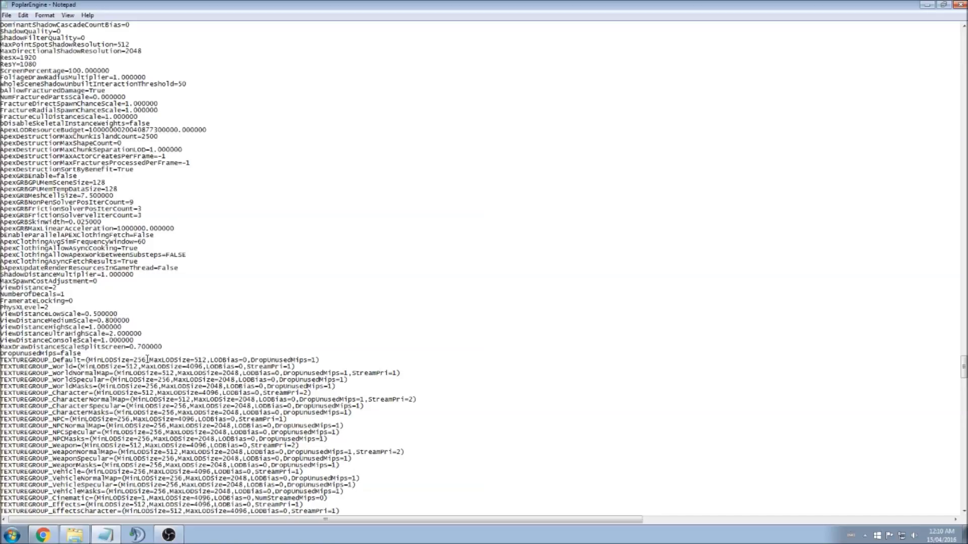
scroll(162, 347, "down", 1)
- Review the ViewDistance scale lines and the remaining settings in the file
left_click_drag(57, 297, 182, 323)
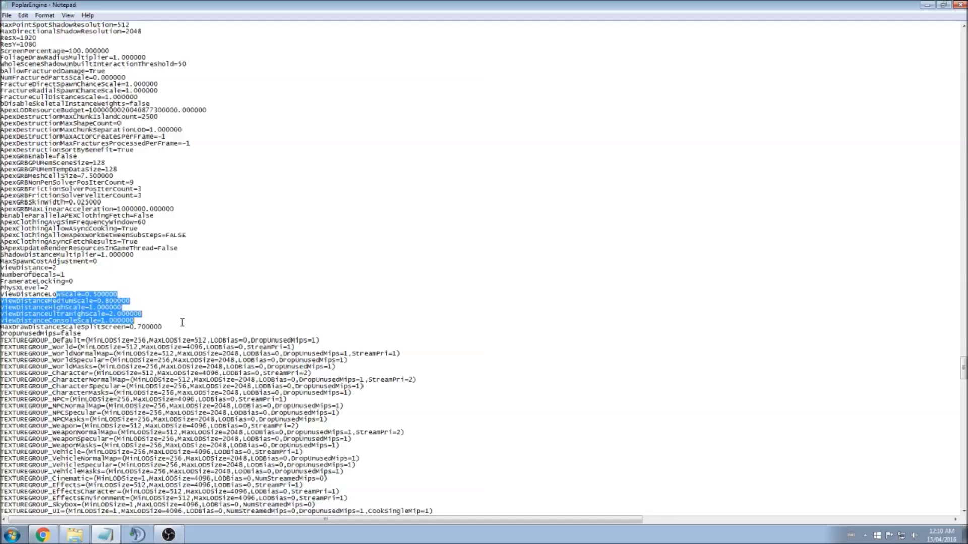
left_click(201, 327)
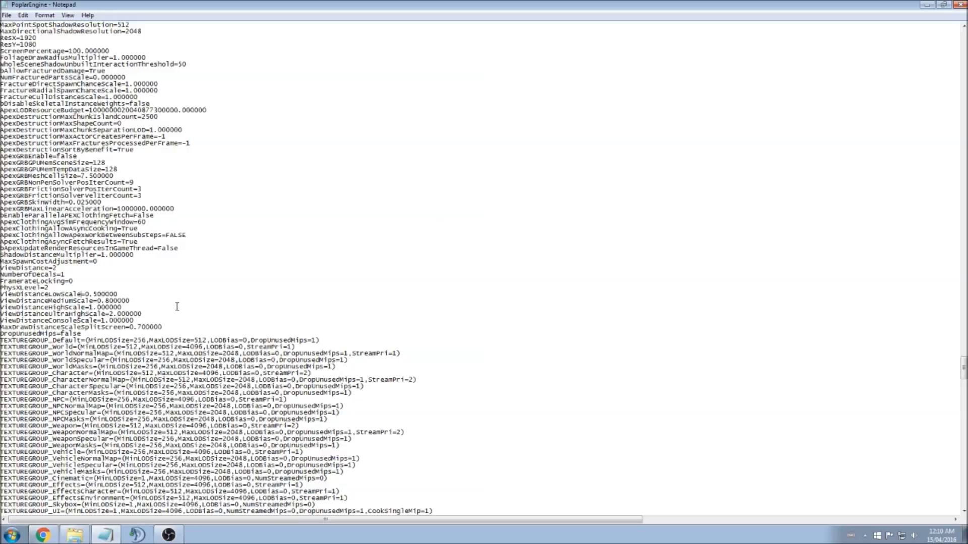
scroll(177, 308, "down", 2)
scroll(167, 307, "down", 15)
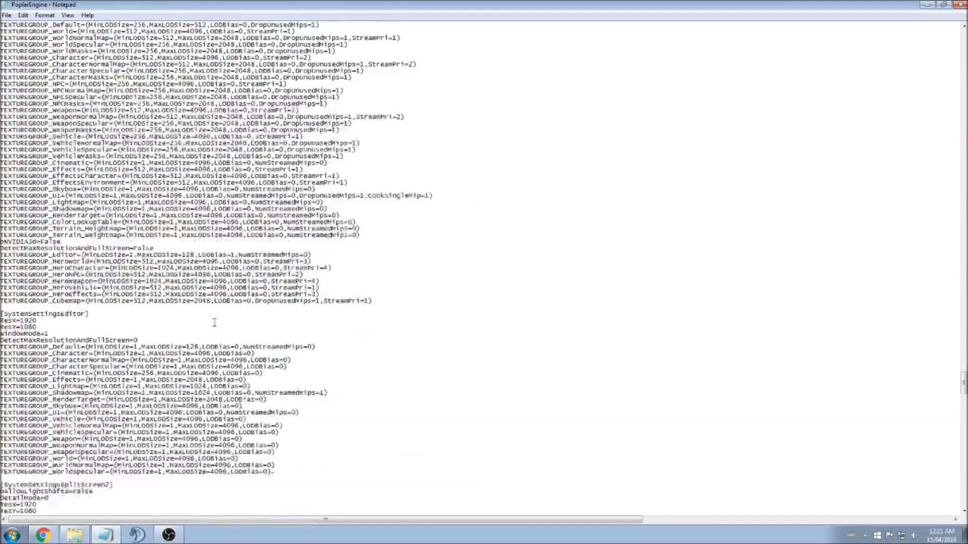
scroll(175, 255, "down", 16)
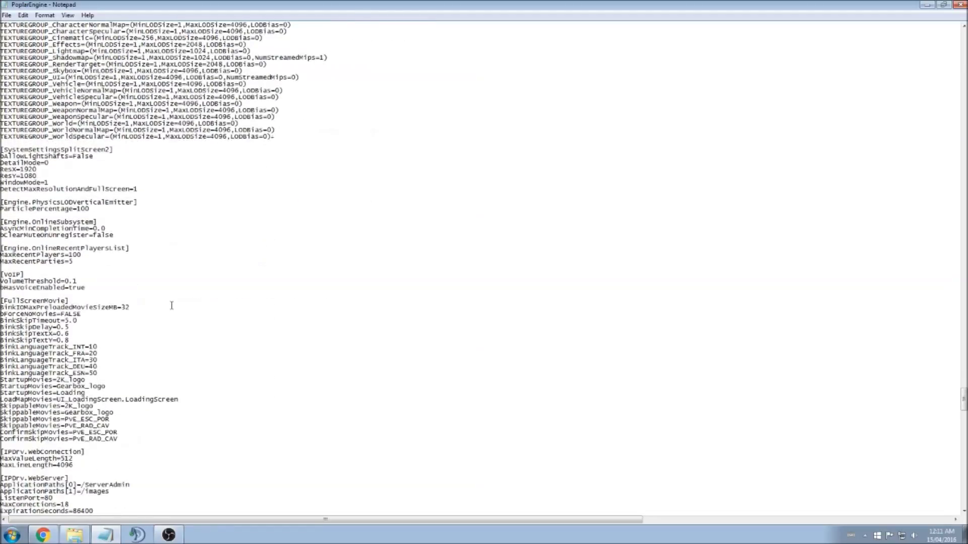
scroll(172, 305, "up", 14)
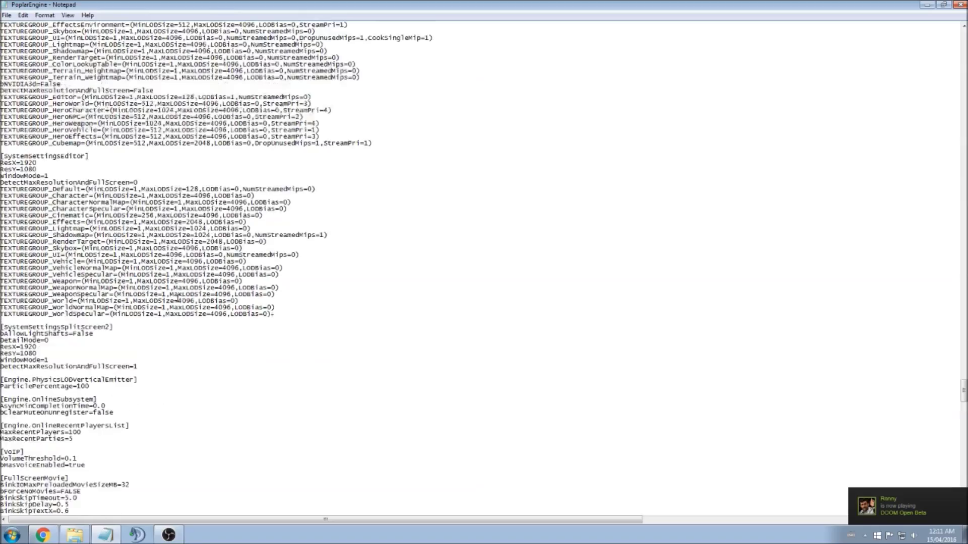
- Save the edited PoplarEngine file and close Notepad
left_click(6, 16)
left_click(28, 50)
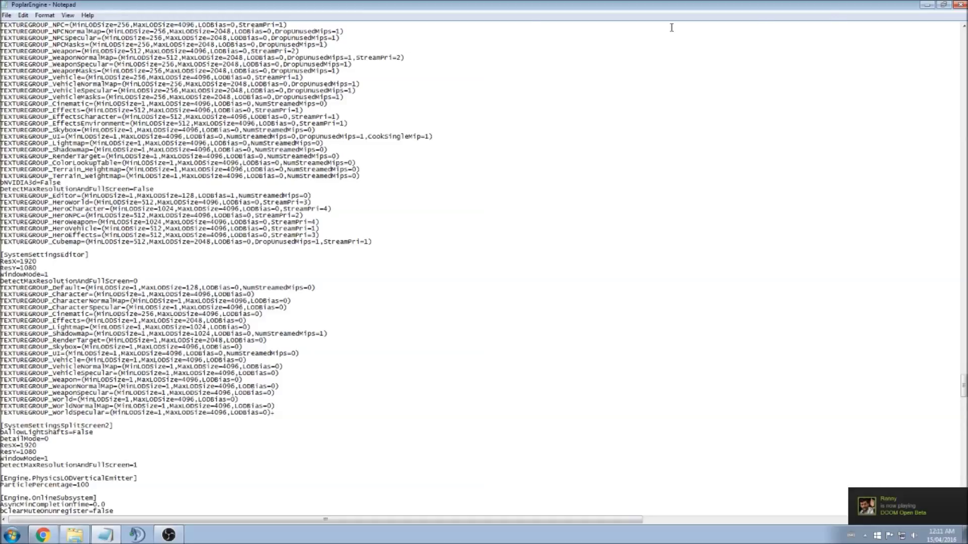
left_click(960, 4)
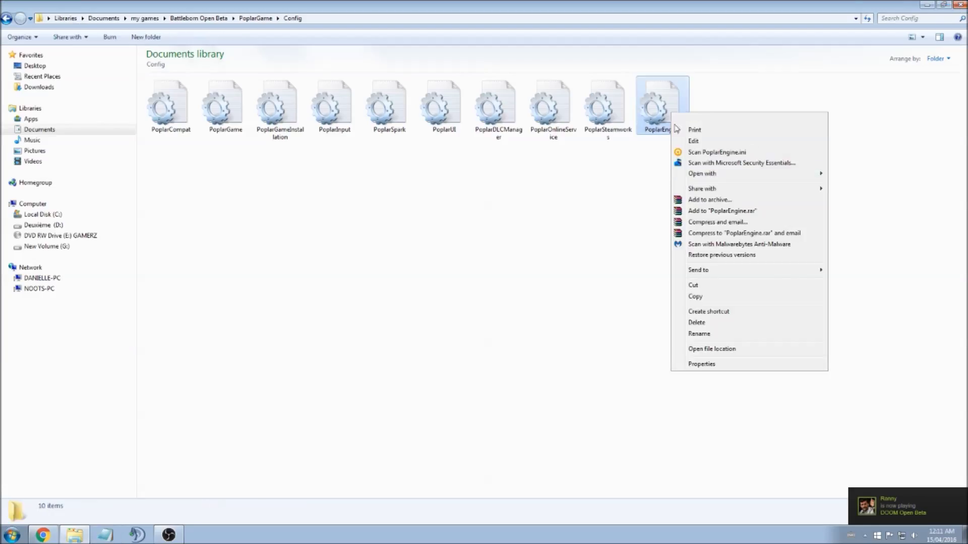
- Tick Read-only in the PoplarEngine file's Properties and confirm with OK
left_click(702, 364)
left_click_drag(777, 125, 683, 126)
left_click(643, 305)
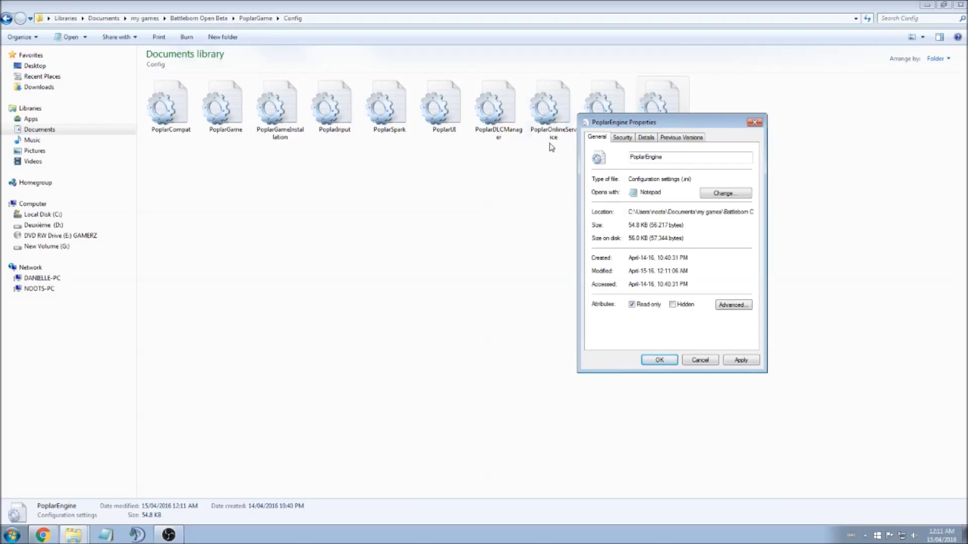
left_click(660, 360)
left_click(603, 245)
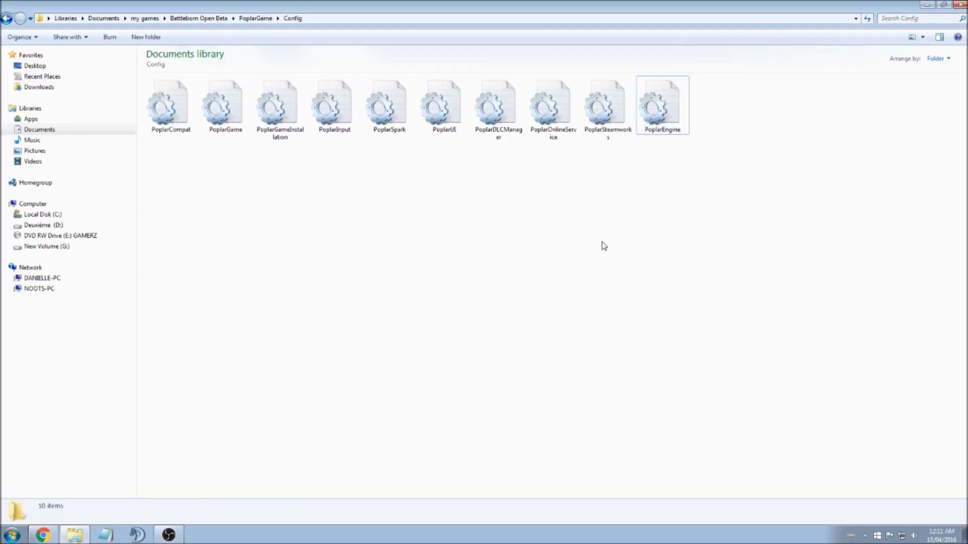